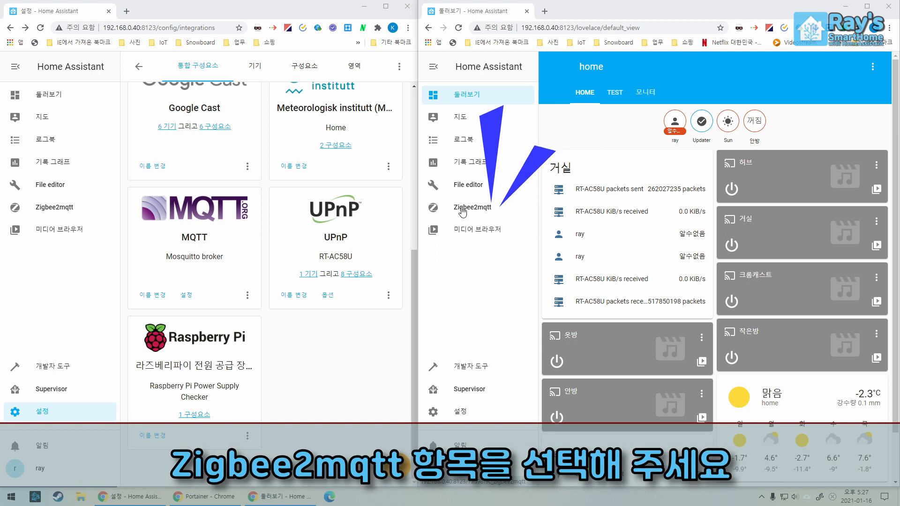
Open the Zigbee2mqtt add-on's info page in Supervisor and check that Show in sidebar is enabled.
{"action": "left_click", "coordinate": [483, 212]}
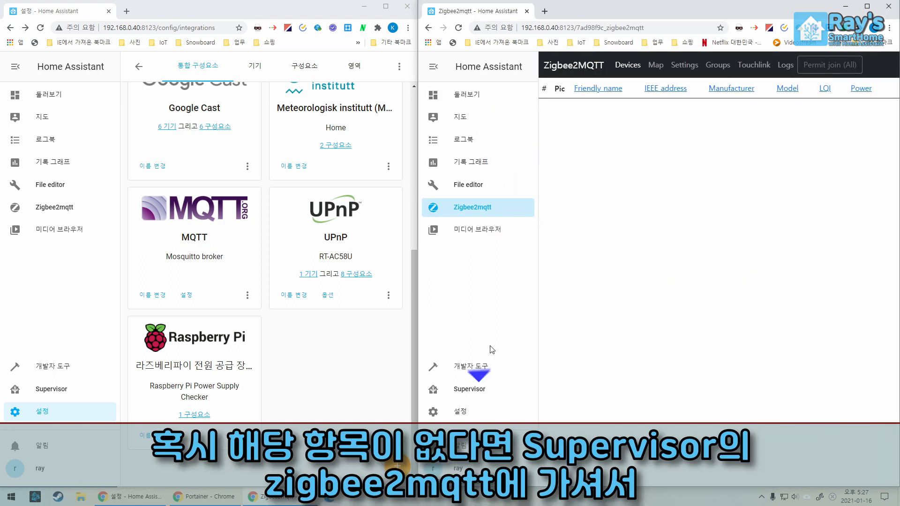
{"action": "left_click_drag", "start_coordinate": [472, 393], "coordinate": [468, 393]}
{"action": "left_click", "coordinate": [469, 390]}
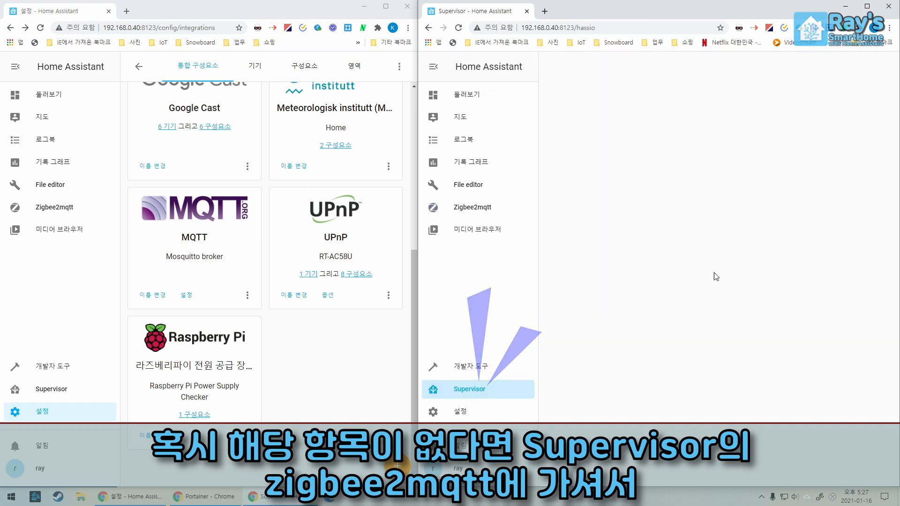
{"action": "left_click", "coordinate": [796, 347]}
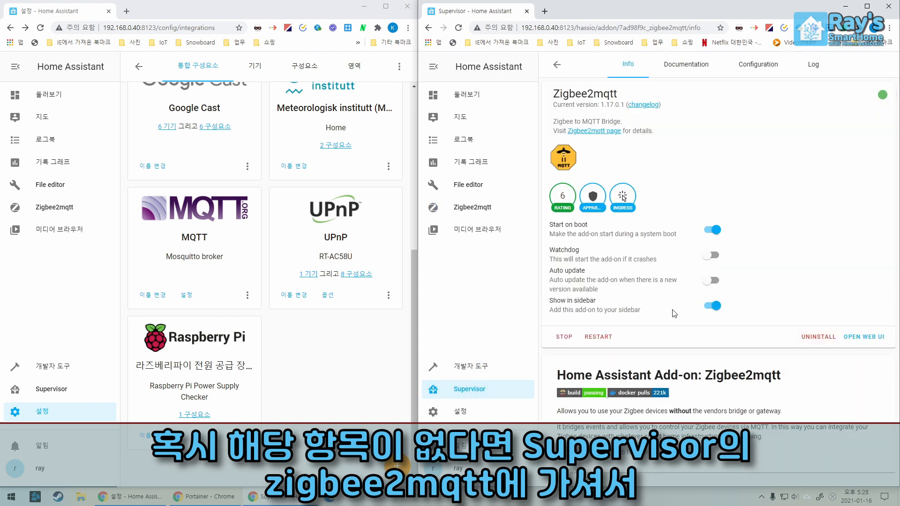
{"action": "left_click", "coordinate": [711, 305]}
{"action": "left_click_drag", "start_coordinate": [548, 301], "coordinate": [597, 301]}
{"action": "left_click", "coordinate": [711, 306]}
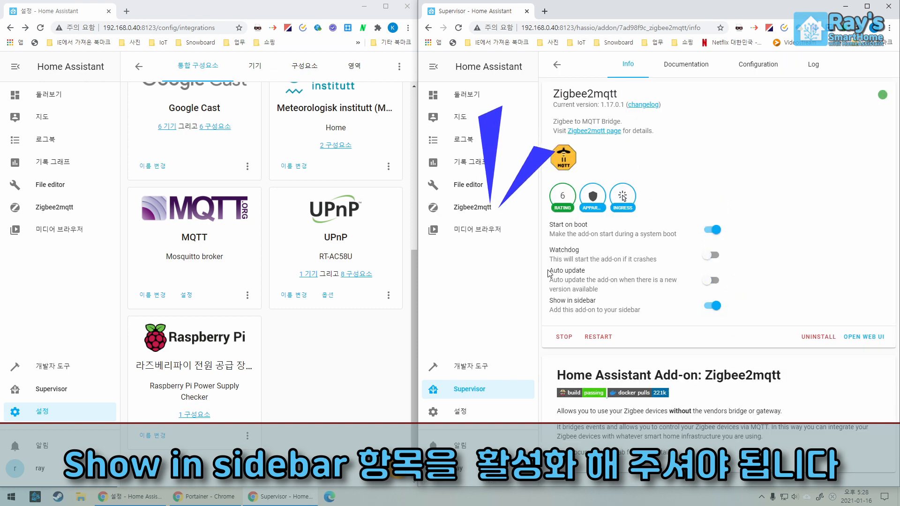
Open the Zigbee2mqtt device list and permit all new devices to join.
{"action": "left_click", "coordinate": [492, 207]}
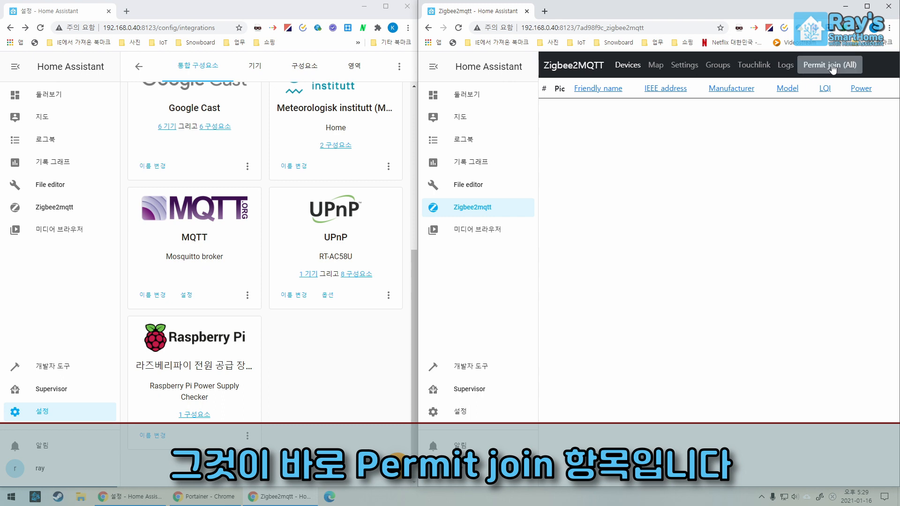
{"action": "left_click", "coordinate": [831, 68]}
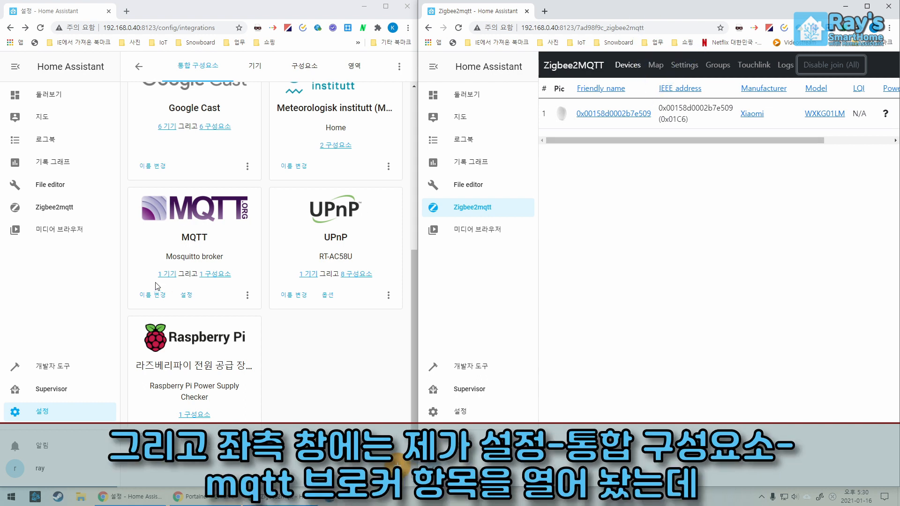
Open the list of devices belonging to the MQTT Mosquitto broker integration in the Home Assistant settings.
{"action": "left_click", "coordinate": [45, 415]}
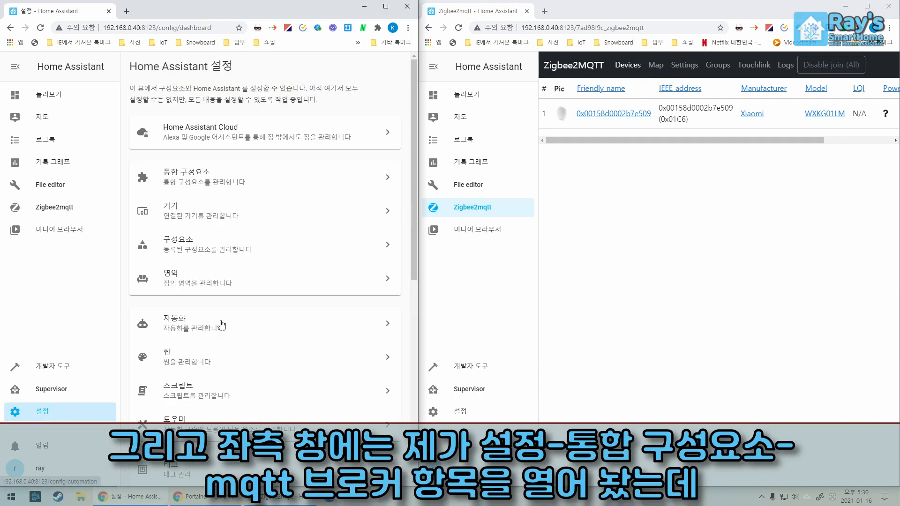
{"action": "left_click", "coordinate": [201, 173]}
{"action": "scroll", "coordinate": [227, 189], "scroll_direction": "down", "scroll_amount": 6}
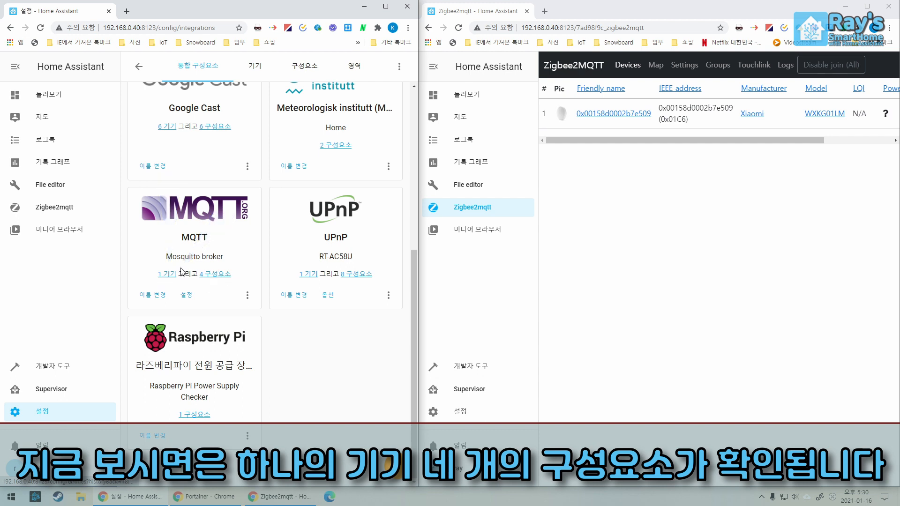
{"action": "left_click", "coordinate": [167, 278]}
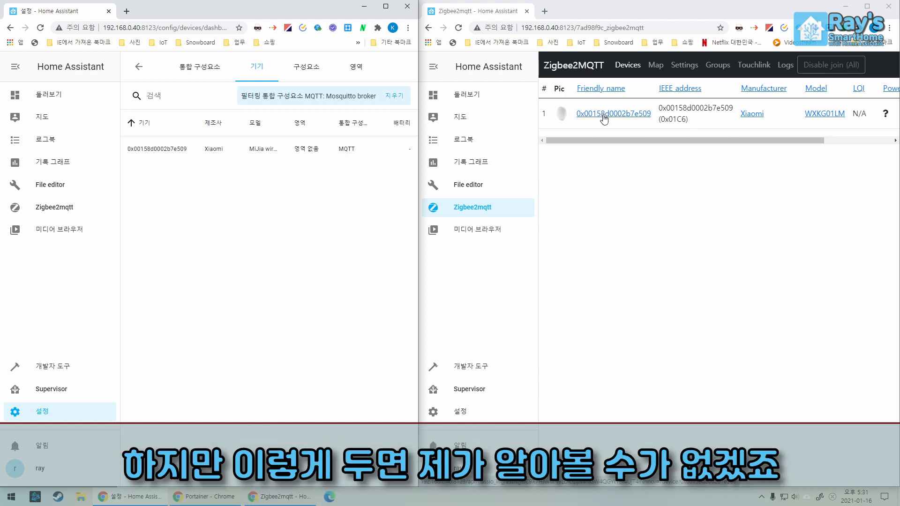
Rename the paired Xiaomi WXKG01LM switch in Zigbee2MQTT as "샤오미 버튼" and return to the device list.
{"action": "left_click", "coordinate": [604, 117]}
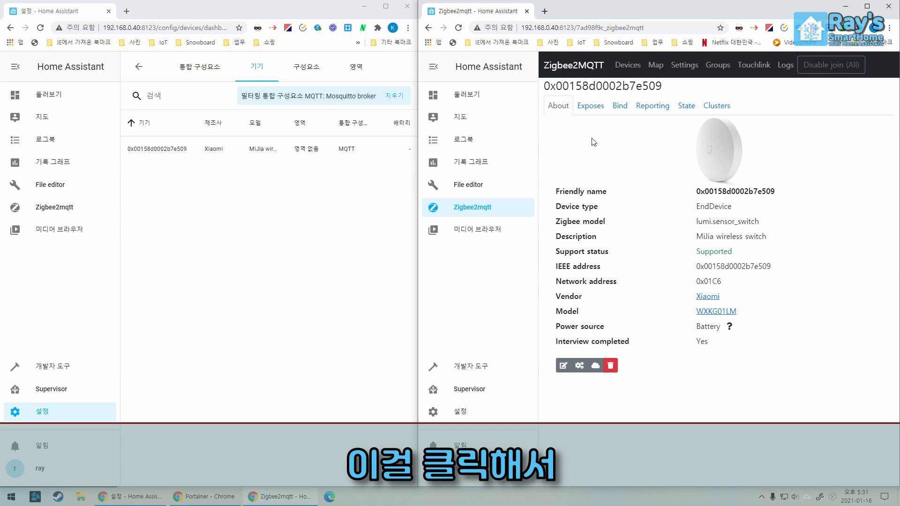
{"action": "left_click", "coordinate": [563, 366]}
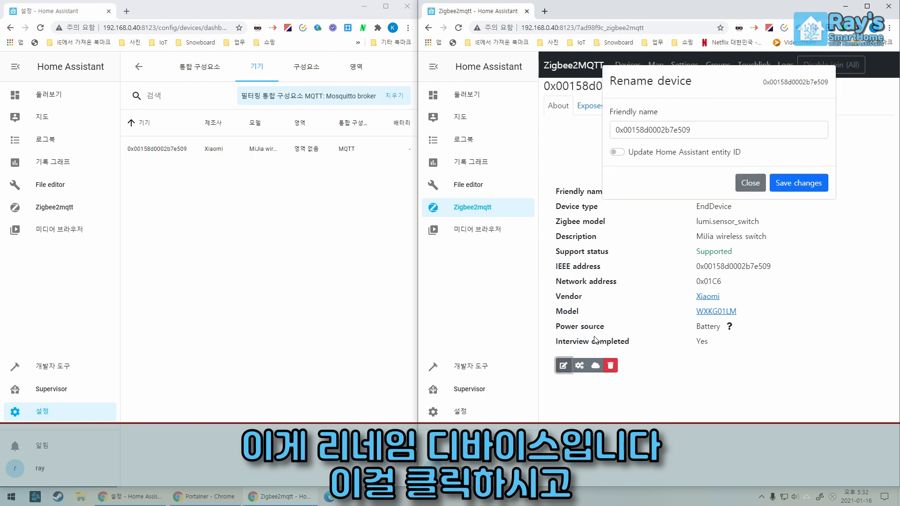
{"action": "double_click", "coordinate": [728, 130]}
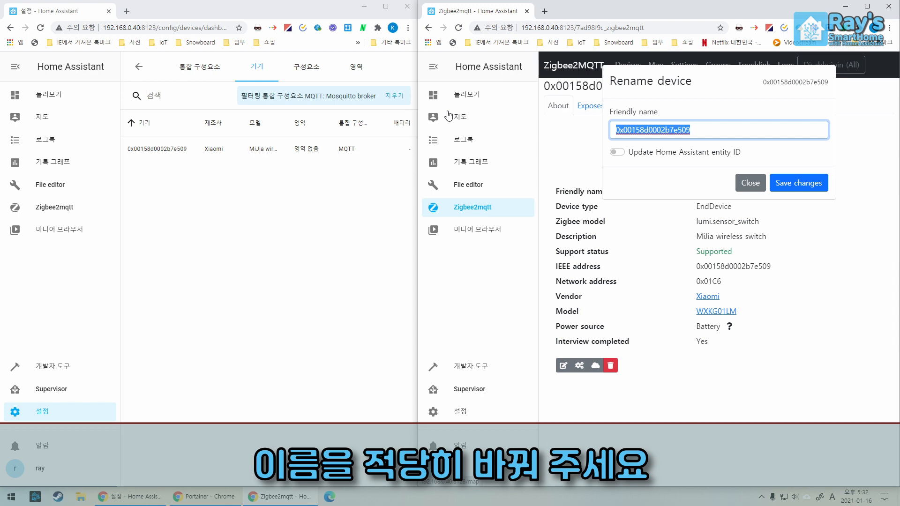
{"action": "type", "text": "샤오"}
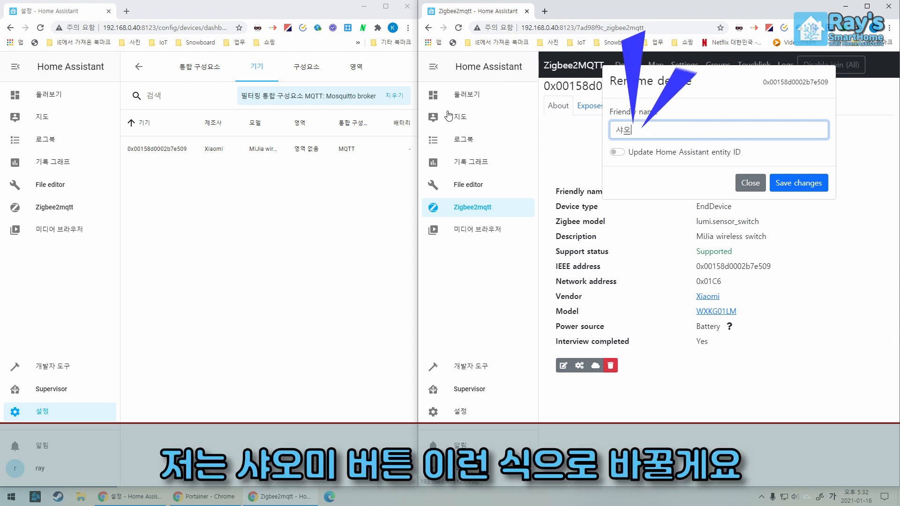
{"action": "type", "text": "미 버튼"}
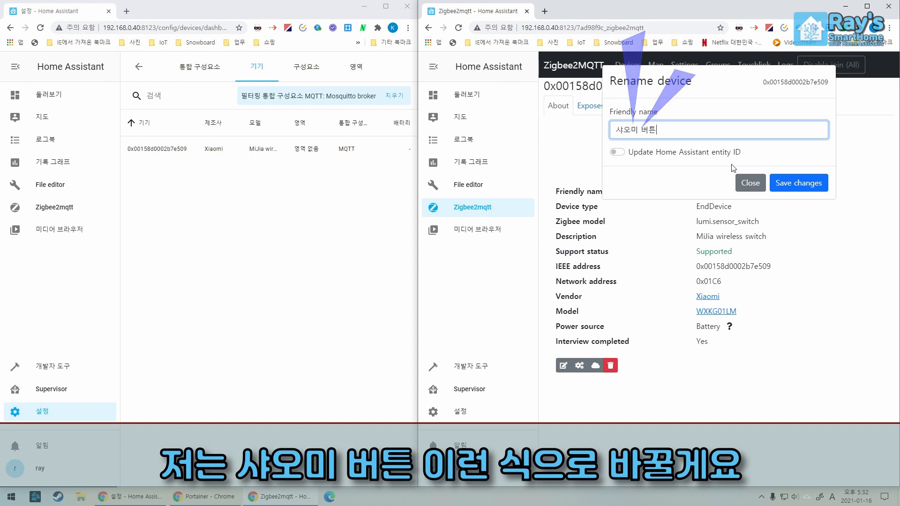
{"action": "left_click", "coordinate": [810, 187]}
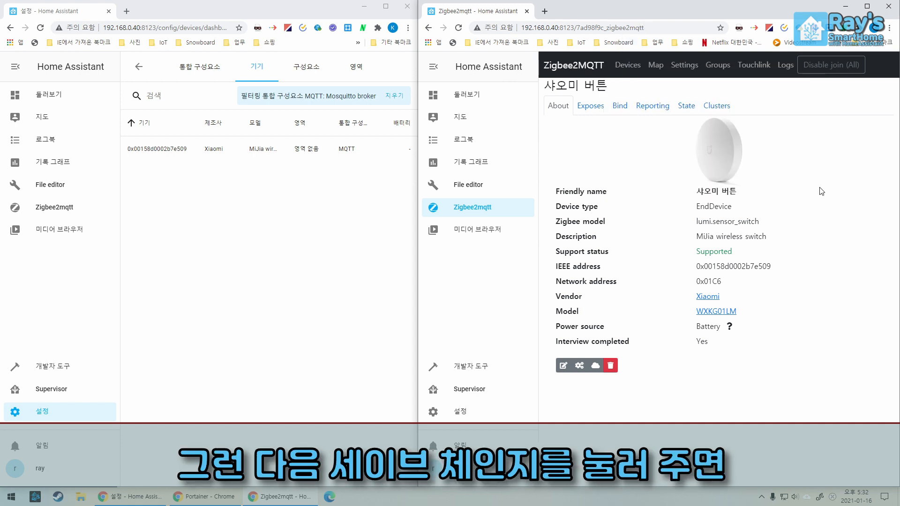
{"action": "left_click", "coordinate": [623, 68]}
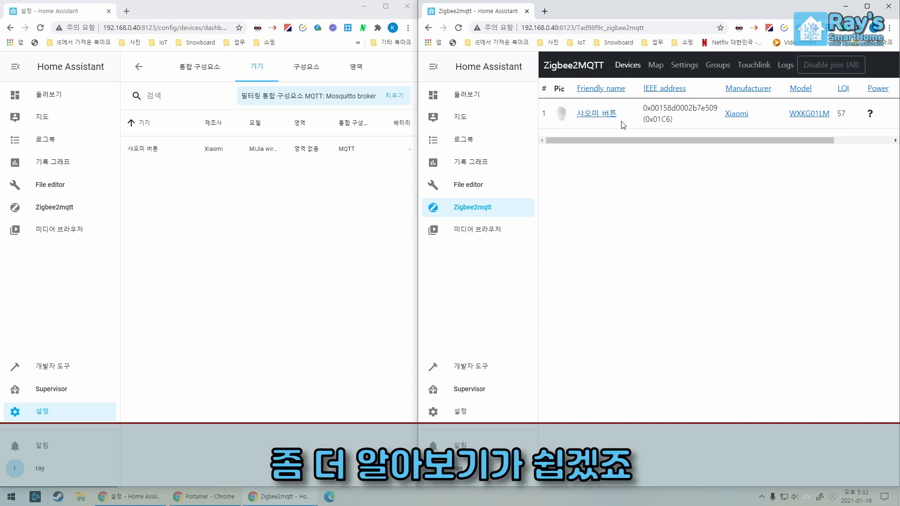
Reopen the rename settings of the 샤오미 버튼 device and examine the Update Home Assistant entity ID option.
{"action": "left_click", "coordinate": [590, 121]}
{"action": "left_click", "coordinate": [563, 365]}
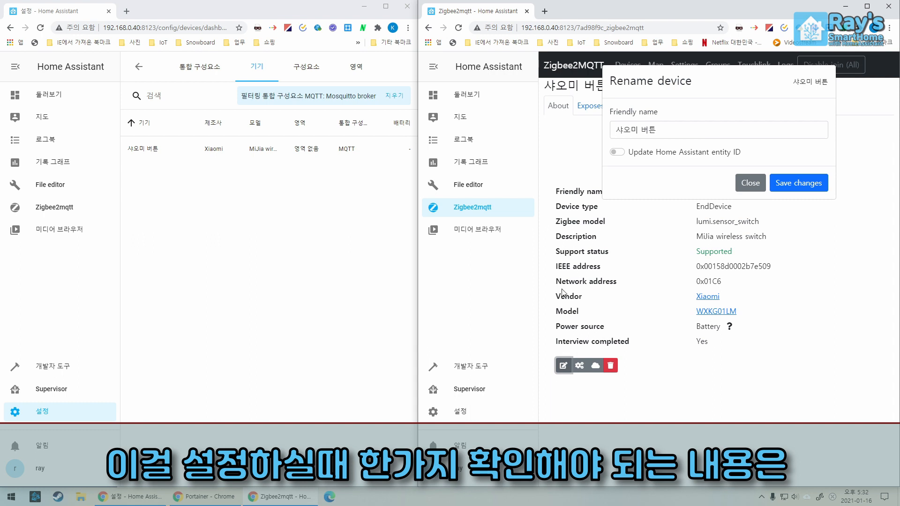
{"action": "left_click", "coordinate": [666, 130]}
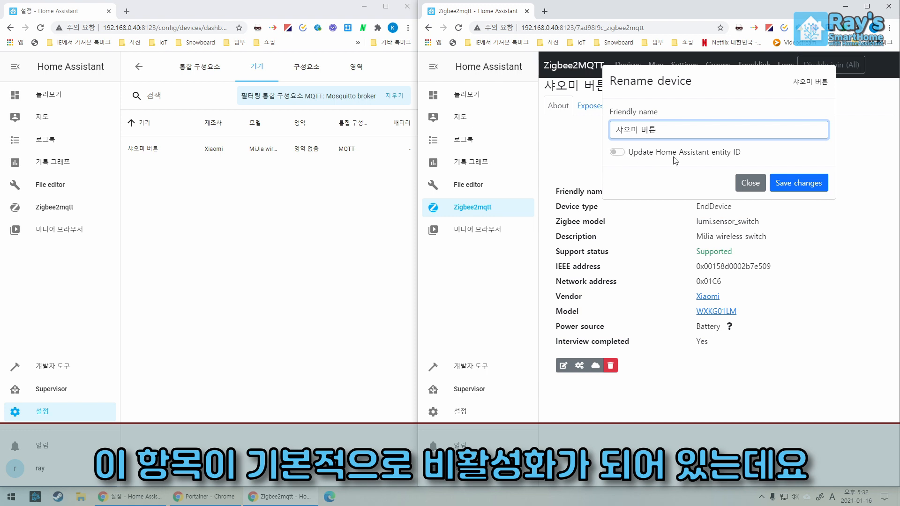
{"action": "left_click_drag", "start_coordinate": [610, 111], "coordinate": [651, 130]}
{"action": "left_click", "coordinate": [659, 117]}
{"action": "left_click", "coordinate": [653, 130]}
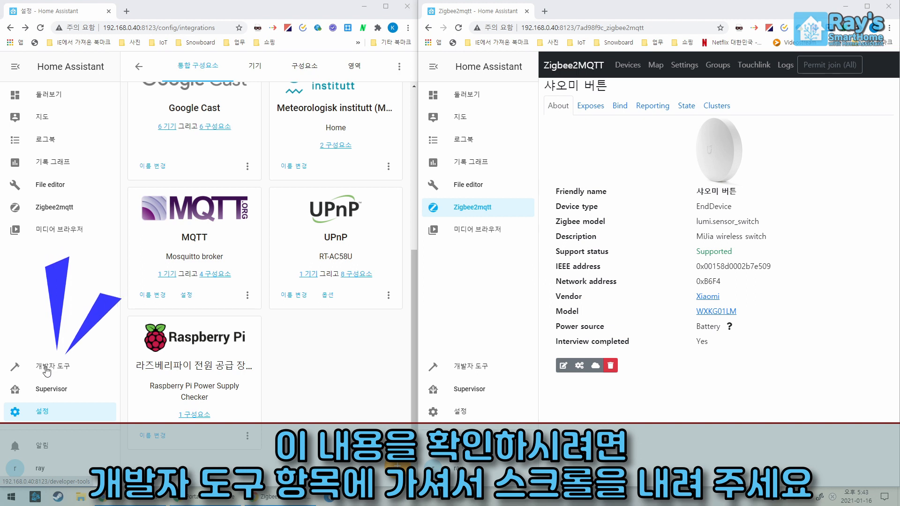
Find the sensor entities with the friendly name 샤오미 버튼 in the developer tools' state list.
{"action": "left_click", "coordinate": [87, 364]}
{"action": "scroll", "coordinate": [347, 229], "scroll_direction": "down", "scroll_amount": 8}
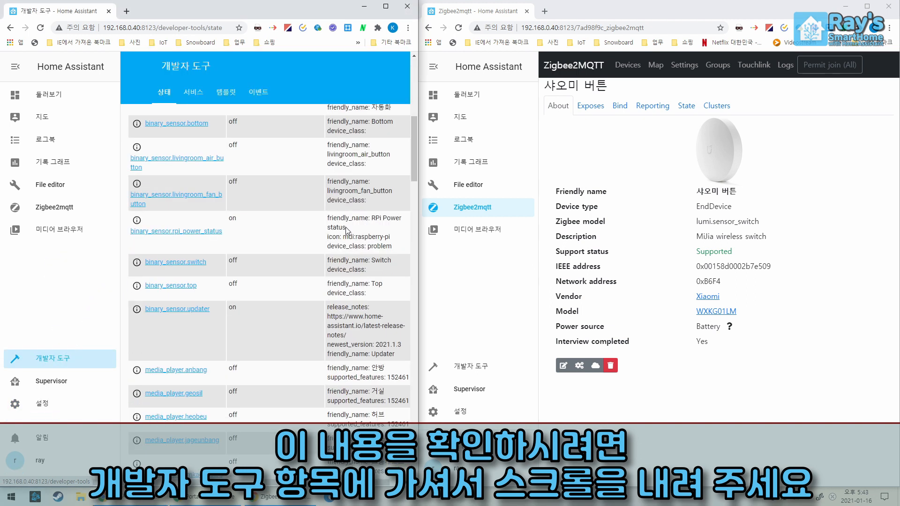
{"action": "scroll", "coordinate": [348, 230], "scroll_direction": "down", "scroll_amount": 5}
{"action": "scroll", "coordinate": [348, 219], "scroll_direction": "down", "scroll_amount": 3}
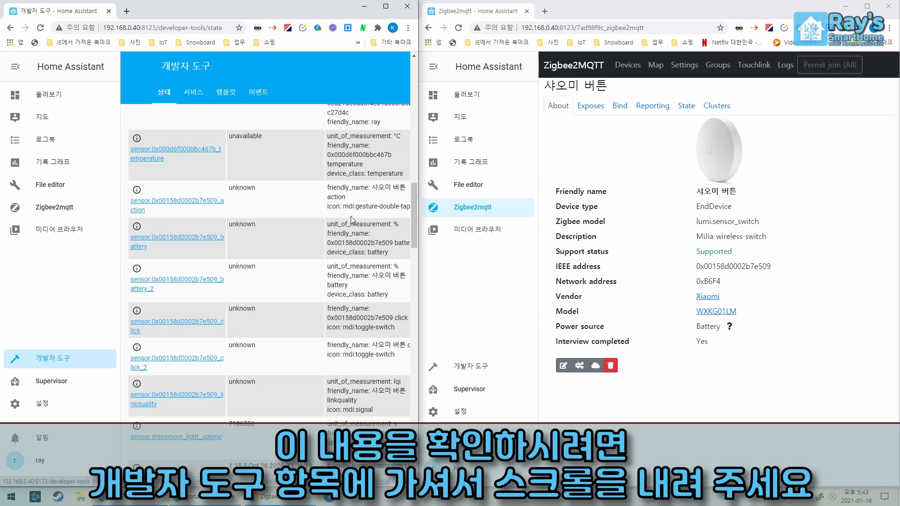
{"action": "scroll", "coordinate": [347, 215], "scroll_direction": "down", "scroll_amount": 2}
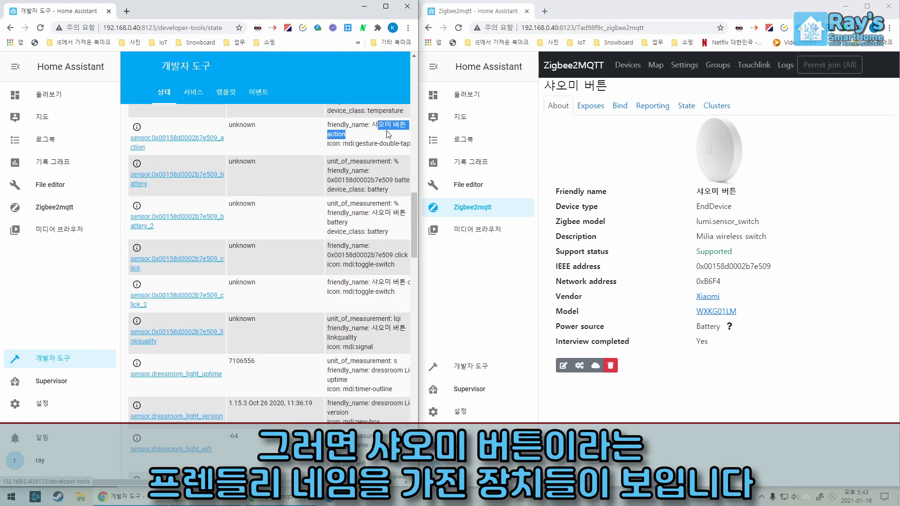
{"action": "left_click_drag", "start_coordinate": [154, 126], "coordinate": [368, 302]}
{"action": "left_click", "coordinate": [388, 297]}
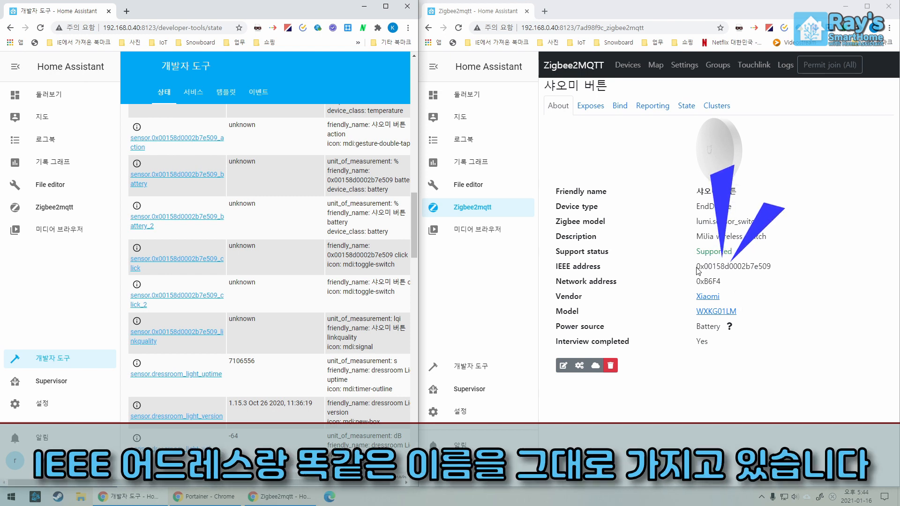
Compare the button's IEEE address in Zigbee2MQTT with the entity ID and friendly name of its action sensor.
{"action": "left_click_drag", "start_coordinate": [693, 266], "coordinate": [772, 267]}
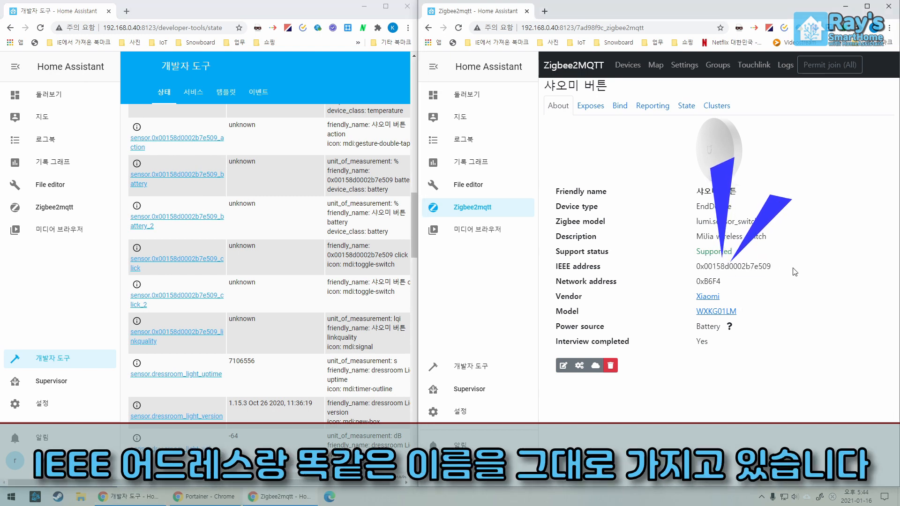
{"action": "left_click_drag", "start_coordinate": [622, 265], "coordinate": [539, 265]}
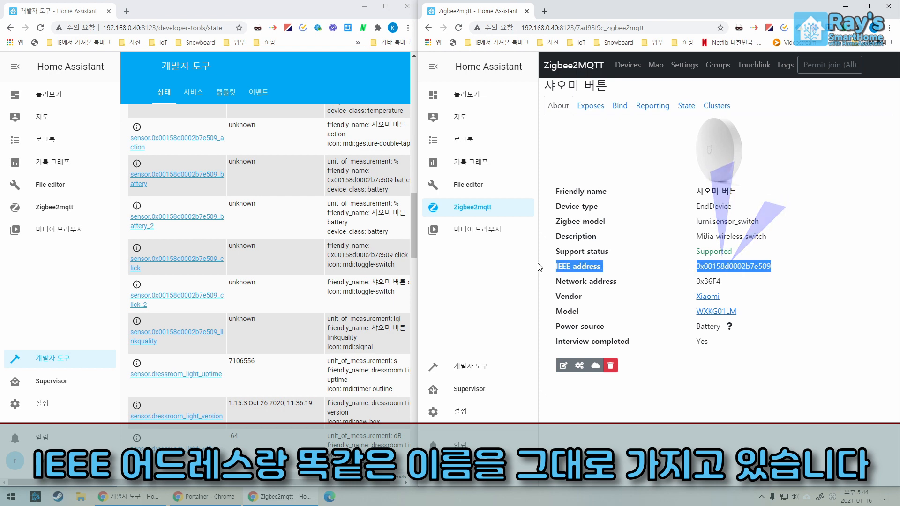
{"action": "left_click", "coordinate": [742, 279]}
{"action": "left_click_drag", "start_coordinate": [375, 124], "coordinate": [380, 133]}
{"action": "left_click", "coordinate": [380, 133]}
{"action": "left_click", "coordinate": [378, 133]}
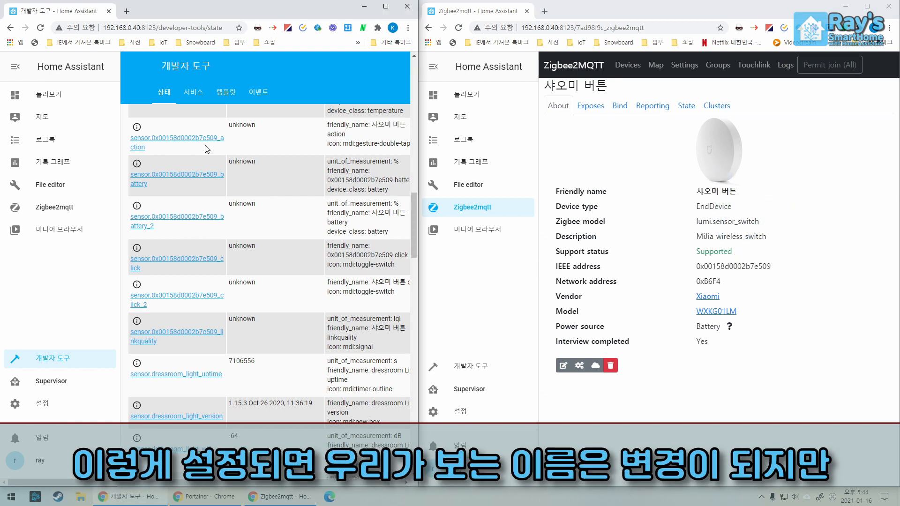
{"action": "left_click_drag", "start_coordinate": [148, 148], "coordinate": [133, 146]}
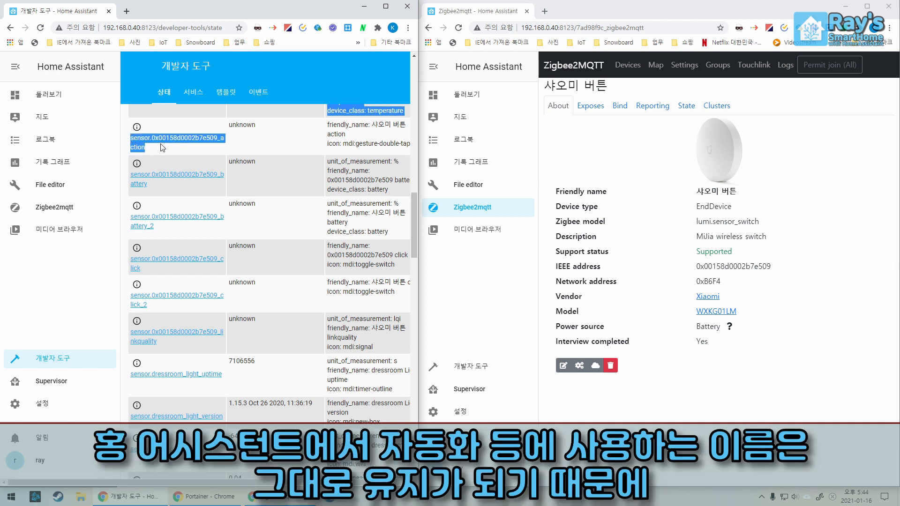
{"action": "left_click", "coordinate": [159, 147]}
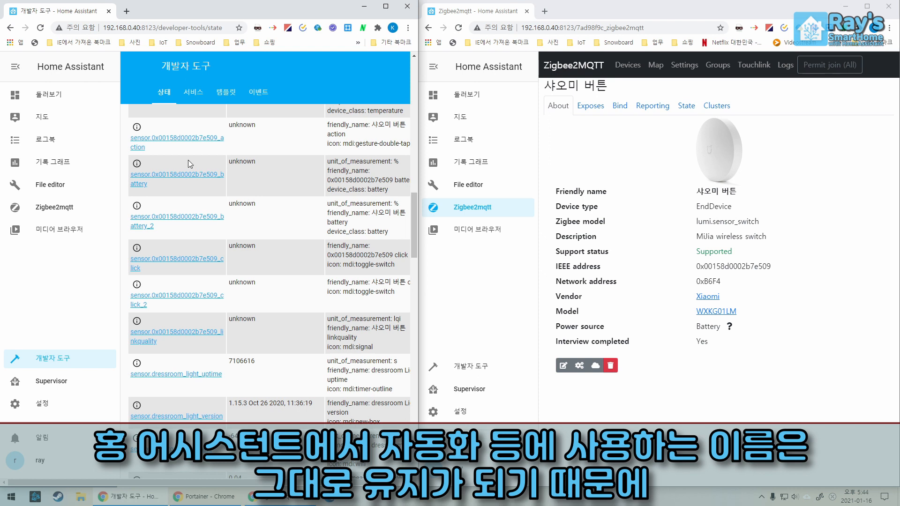
{"action": "left_click_drag", "start_coordinate": [371, 137], "coordinate": [375, 133]}
{"action": "left_click", "coordinate": [368, 136]}
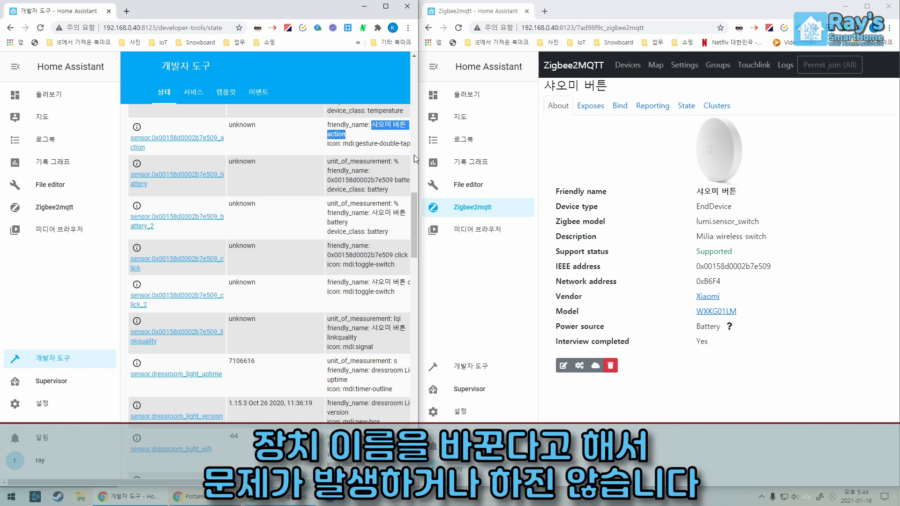
Rename the button device as "샤오미버튼" with Update Home Assistant entity ID enabled, and save the changes.
{"action": "left_click", "coordinate": [563, 365]}
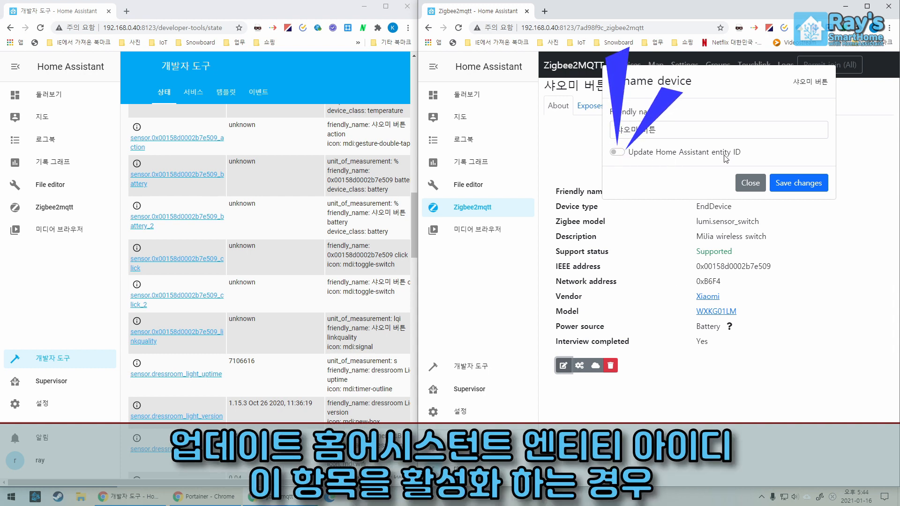
{"action": "left_click", "coordinate": [619, 154]}
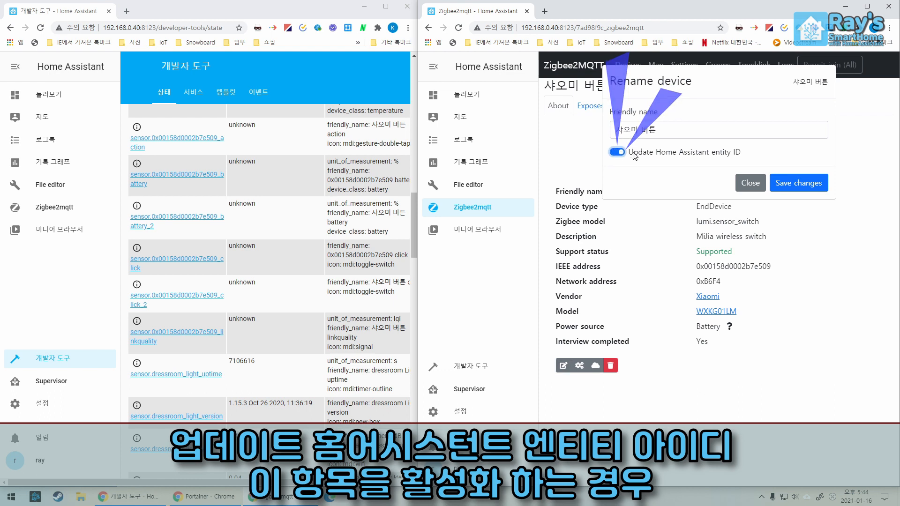
{"action": "key", "text": "BackSpace"}
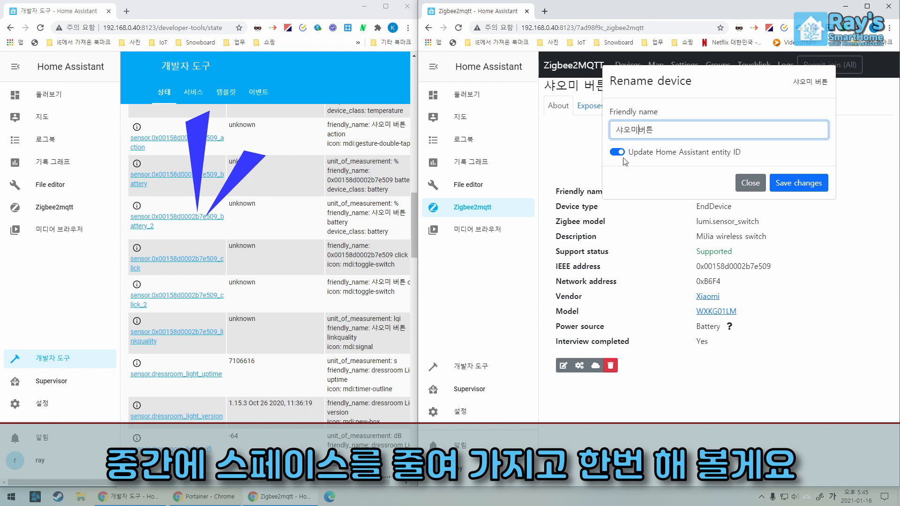
{"action": "left_click", "coordinate": [797, 186]}
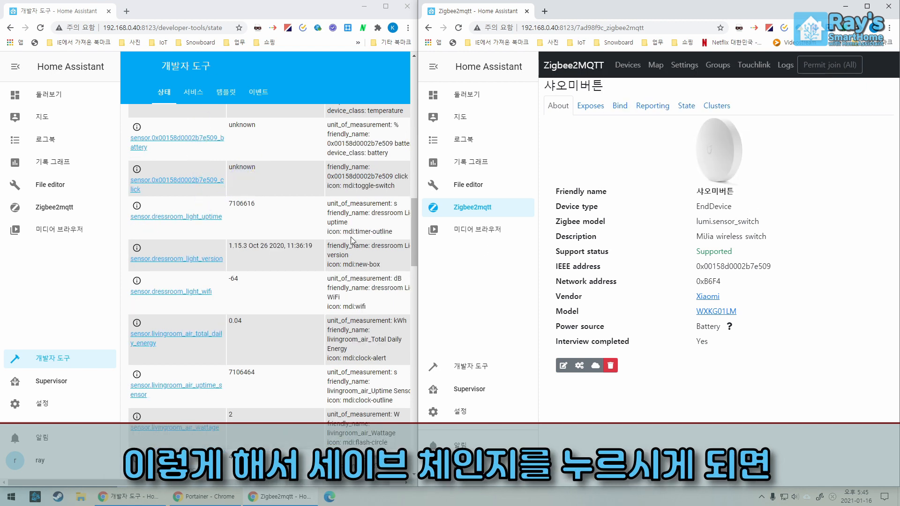
Find the renamed button's sensors in the developer tools' state list and compare their entity ID with their friendly name.
{"action": "left_click", "coordinate": [377, 229]}
{"action": "scroll", "coordinate": [187, 200], "scroll_direction": "down", "scroll_amount": 1}
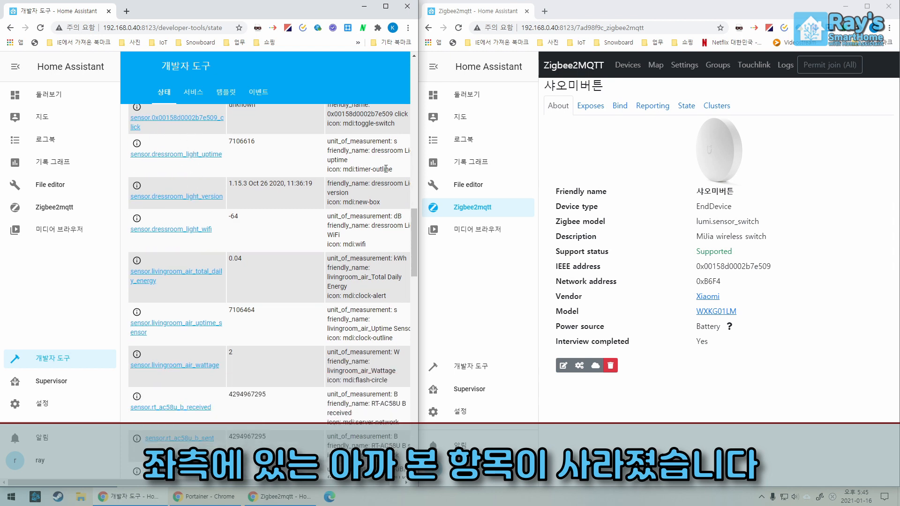
{"action": "scroll", "coordinate": [373, 201], "scroll_direction": "down", "scroll_amount": 8}
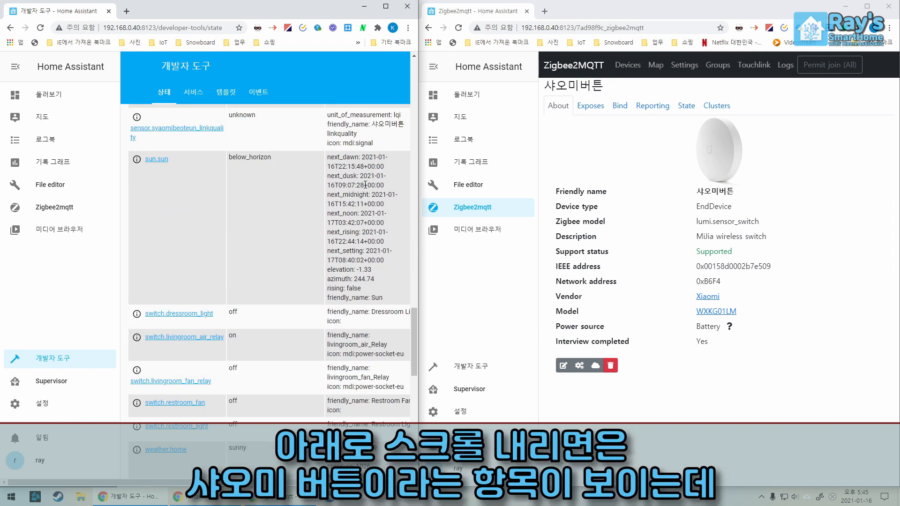
{"action": "scroll", "coordinate": [368, 184], "scroll_direction": "up", "scroll_amount": 2}
{"action": "left_click_drag", "start_coordinate": [382, 262], "coordinate": [374, 250]}
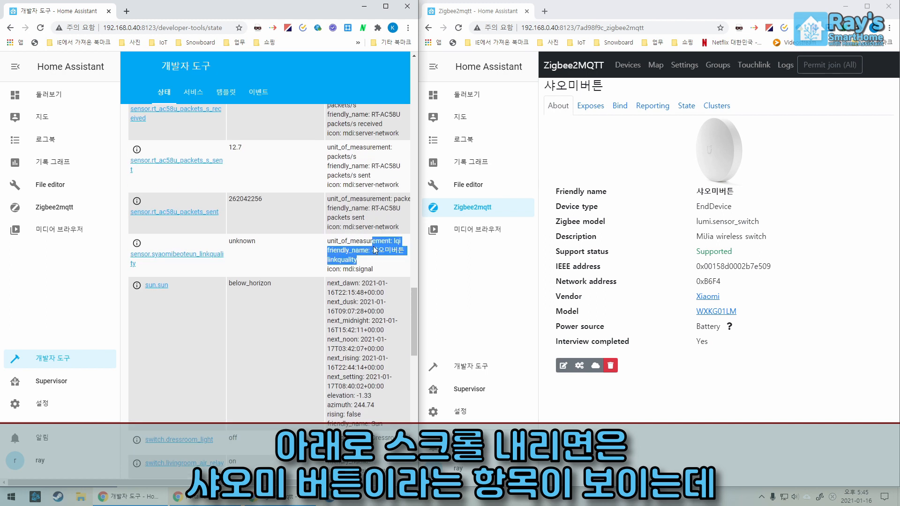
{"action": "left_click", "coordinate": [162, 266]}
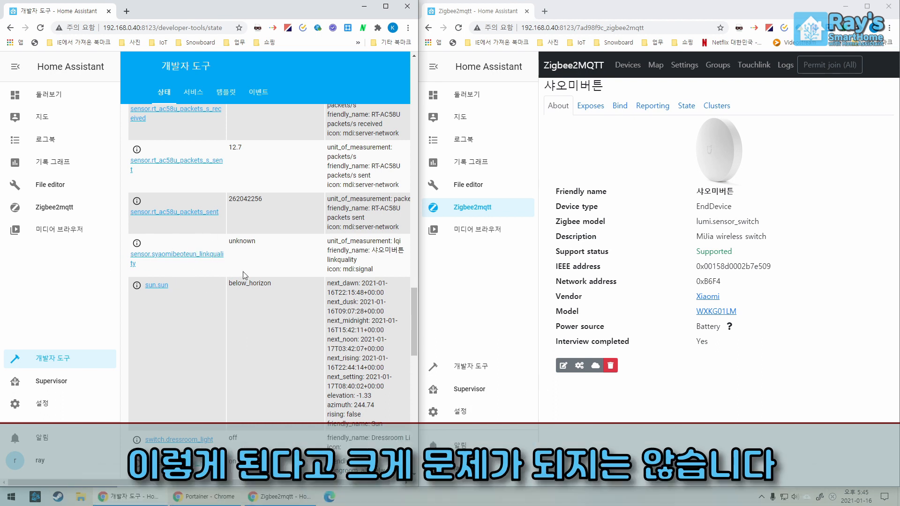
Rename the button device as "샤오미버튼1" with Update Home Assistant entity ID enabled, and save the changes.
{"action": "left_click", "coordinate": [563, 365]}
{"action": "left_click", "coordinate": [664, 135]}
{"action": "type", "text": "1"}
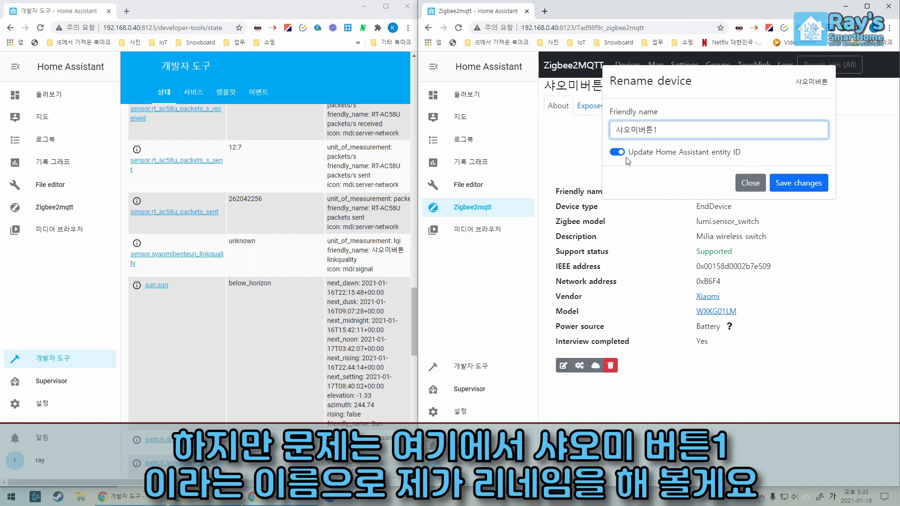
{"action": "left_click", "coordinate": [804, 187]}
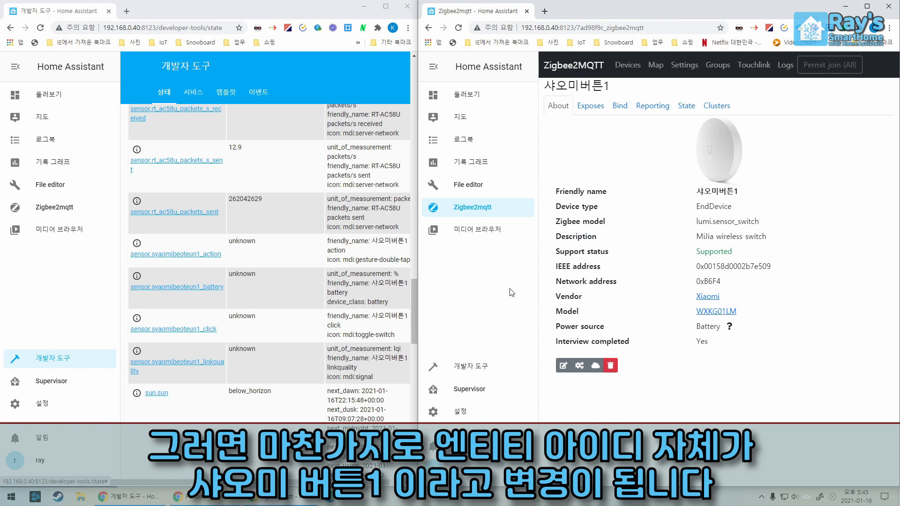
Rename the button device back to "샤오미버튼" with Update Home Assistant entity ID disabled, and save the changes.
{"action": "left_click", "coordinate": [563, 365]}
{"action": "left_click", "coordinate": [675, 130]}
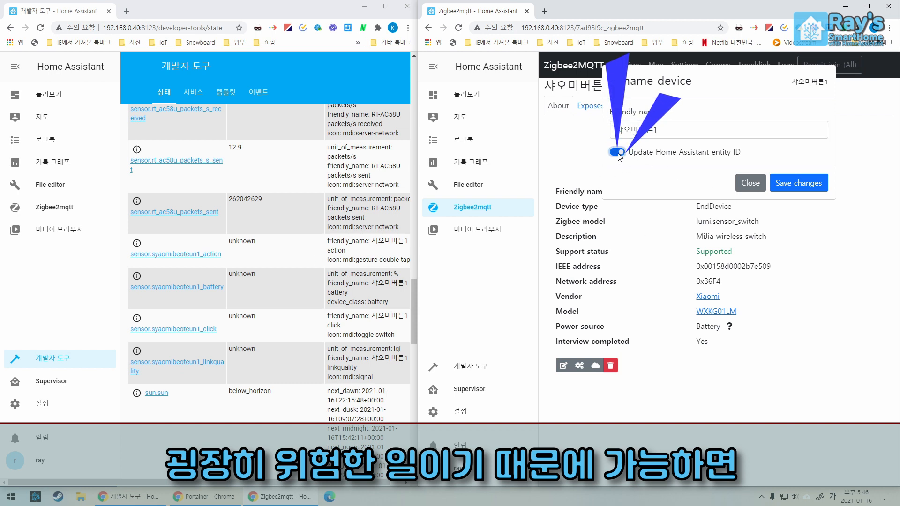
{"action": "left_click", "coordinate": [655, 151]}
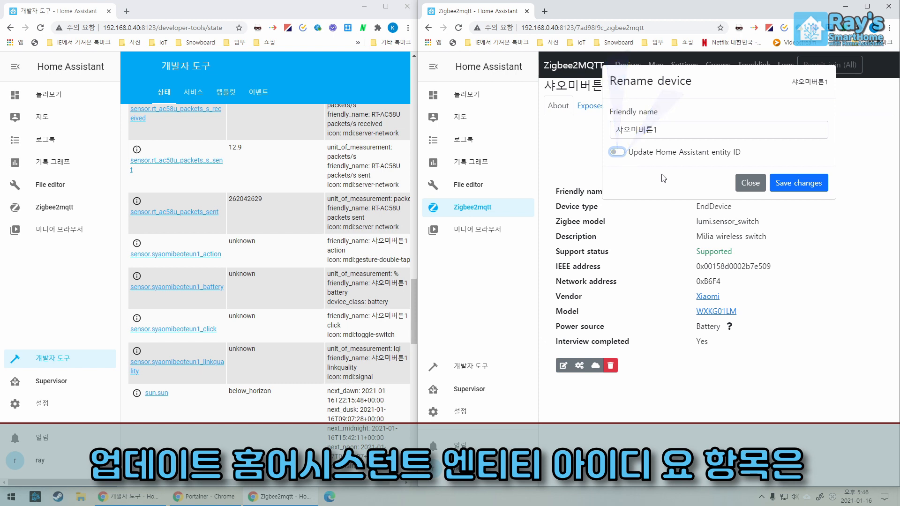
{"action": "left_click", "coordinate": [807, 183]}
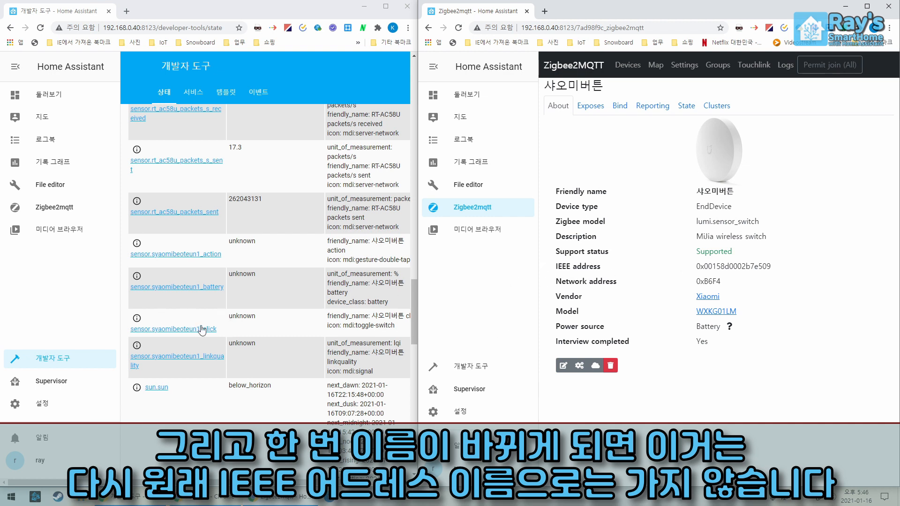
Rename the button device as "xiaomi_01" with Update Home Assistant entity ID enabled, save it, and check the action sensor's entity ID.
{"action": "left_click", "coordinate": [564, 365]}
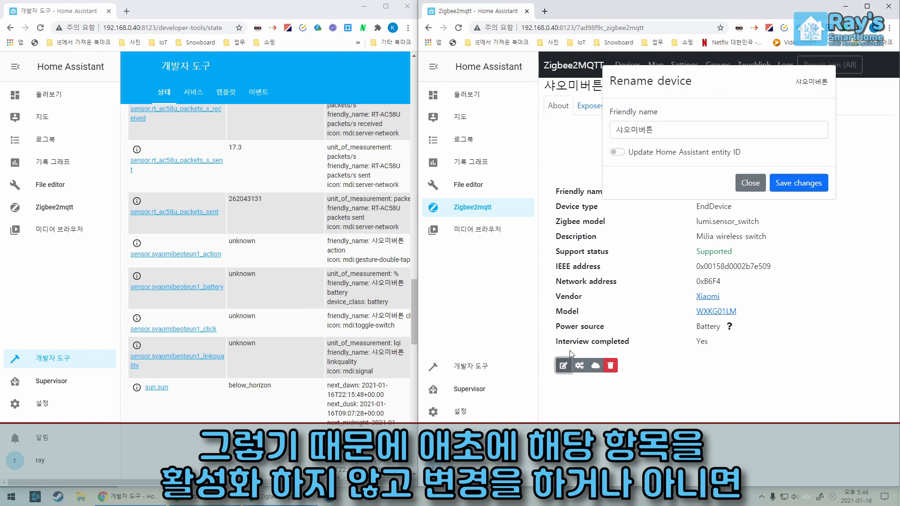
{"action": "left_click", "coordinate": [618, 153]}
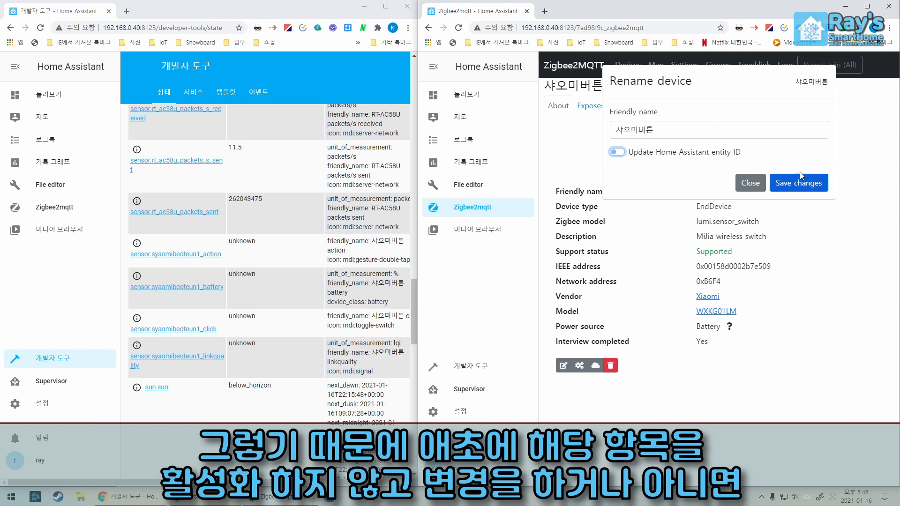
{"action": "left_click", "coordinate": [650, 148]}
{"action": "left_click_drag", "start_coordinate": [669, 130], "coordinate": [592, 128]}
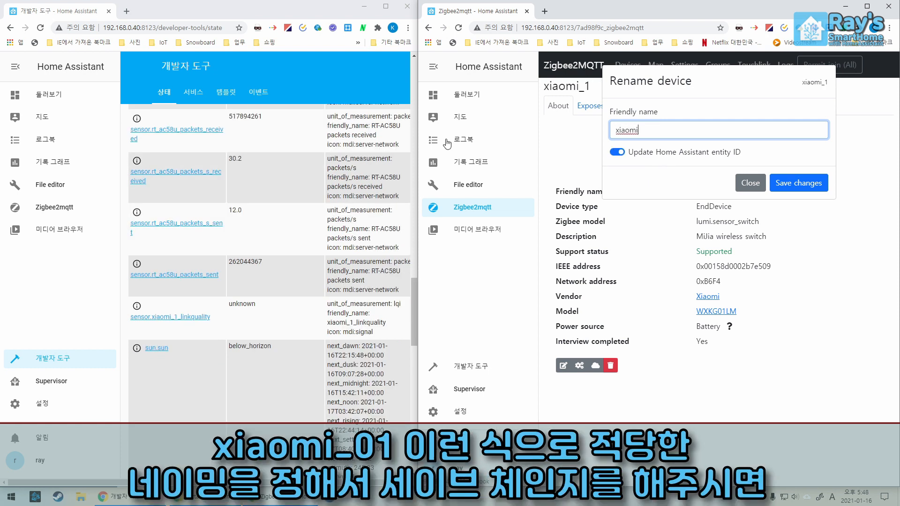
{"action": "type", "text": "01"}
{"action": "left_click", "coordinate": [808, 184]}
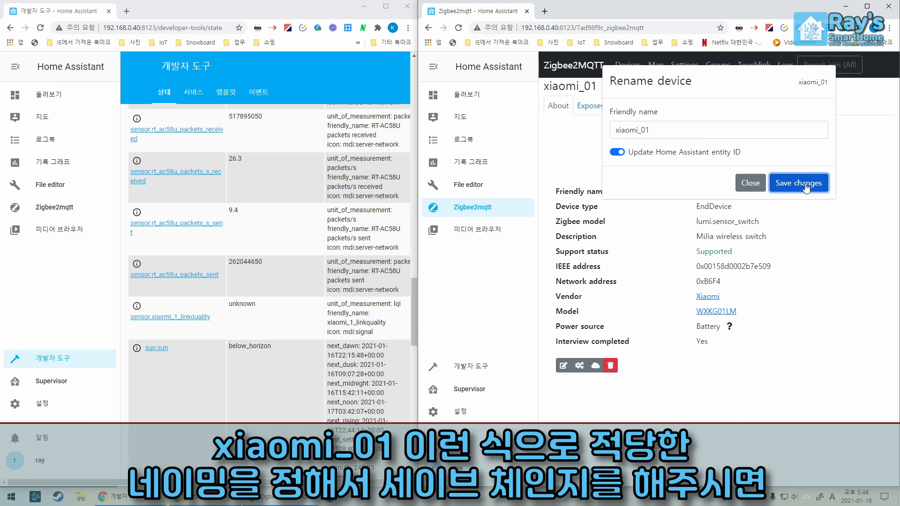
{"action": "left_click_drag", "start_coordinate": [218, 306], "coordinate": [144, 306]}
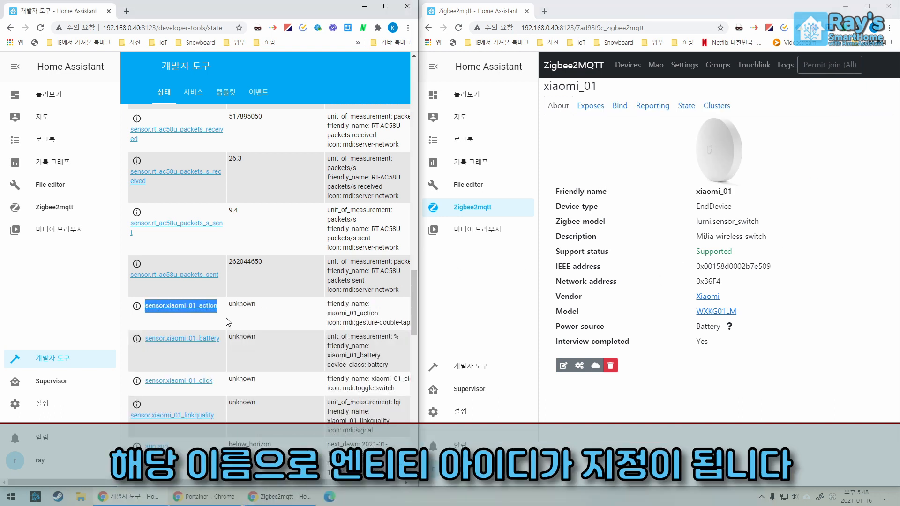
{"action": "left_click", "coordinate": [228, 320]}
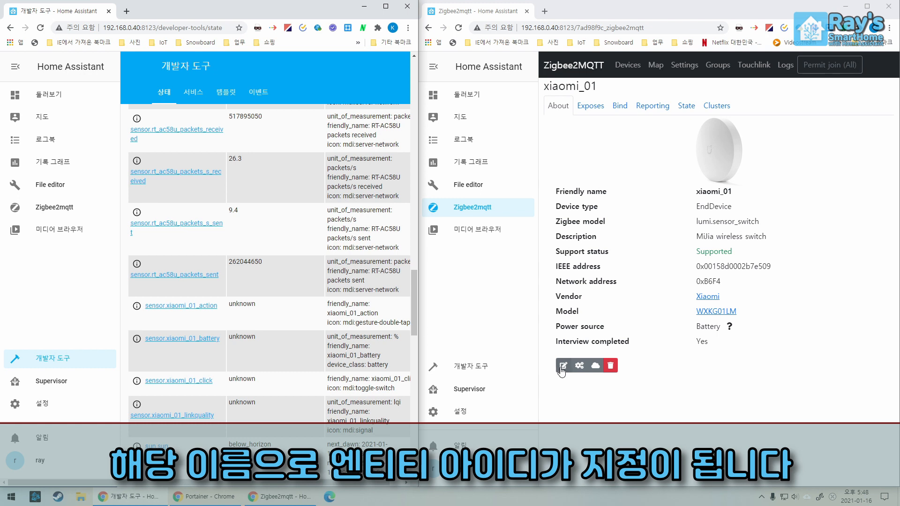
Rename the button device as "주방용 버튼" with Update Home Assistant entity ID disabled, and save the changes.
{"action": "left_click", "coordinate": [562, 366]}
{"action": "left_click", "coordinate": [618, 153]}
{"action": "left_click_drag", "start_coordinate": [669, 131], "coordinate": [457, 134]}
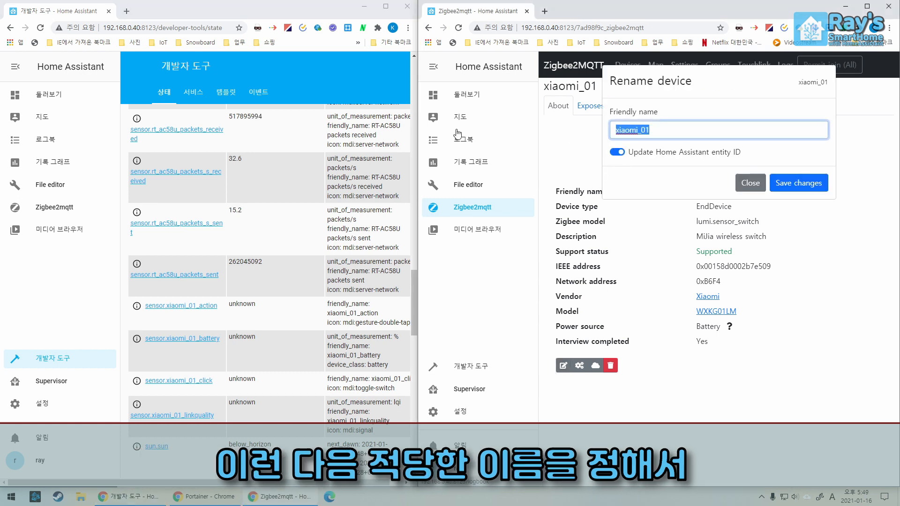
{"action": "type", "text": "저"}
{"action": "type", "text": "방용 버튼"}
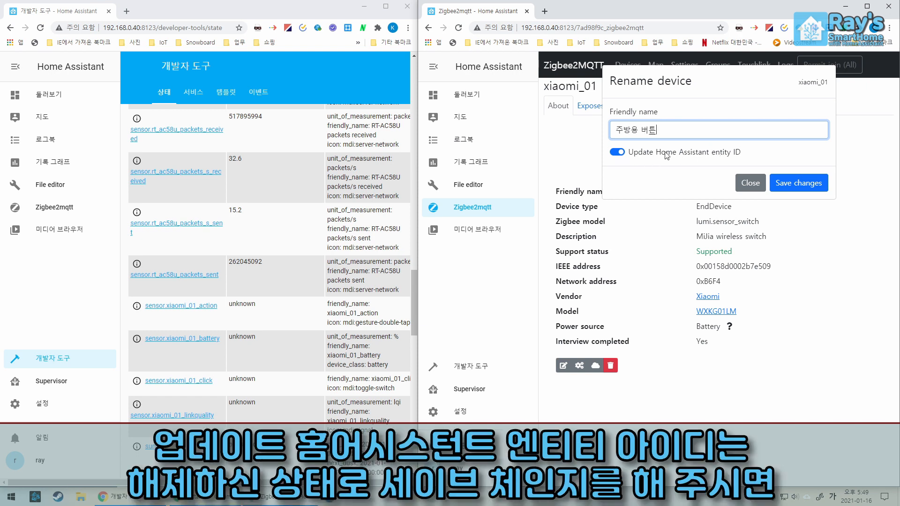
{"action": "left_click", "coordinate": [618, 153]}
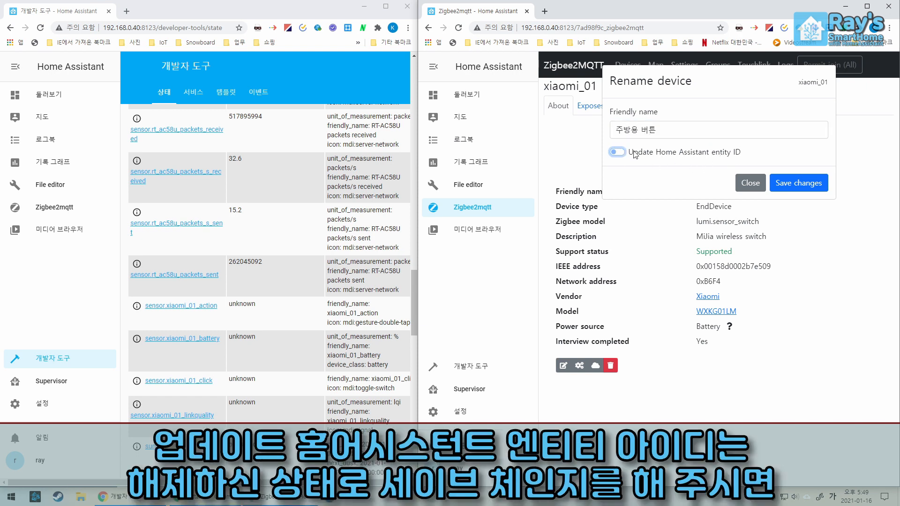
{"action": "left_click", "coordinate": [799, 188]}
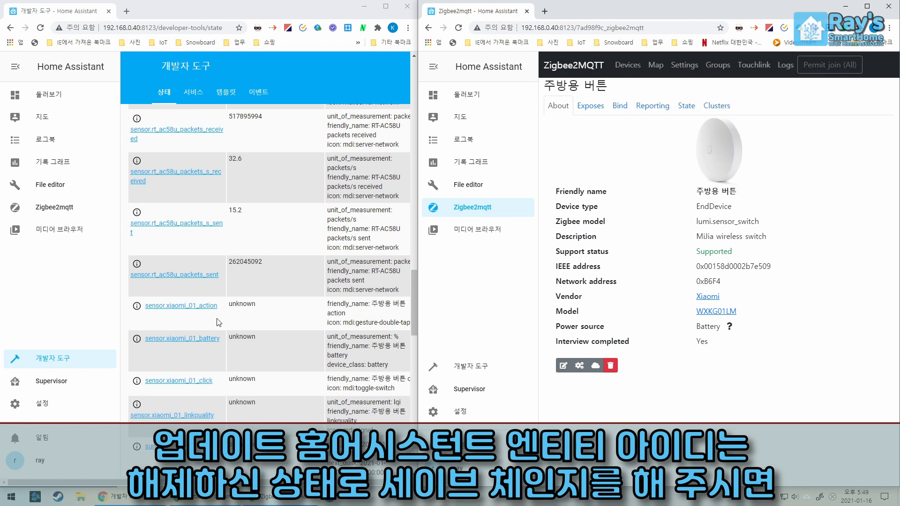
Compare the action sensor's entity ID with its friendly name in the developer tools' state list.
{"action": "left_click_drag", "start_coordinate": [220, 307], "coordinate": [156, 307]}
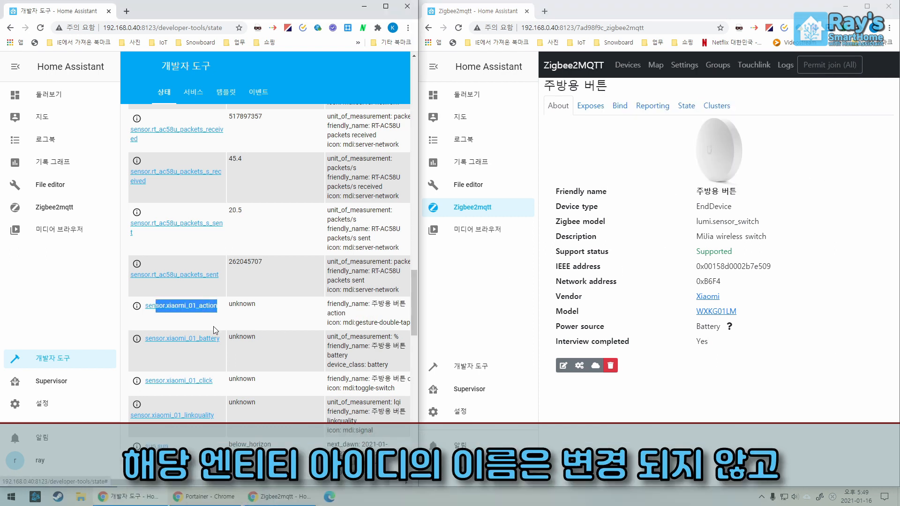
{"action": "left_click", "coordinate": [329, 308]}
{"action": "mouse_move", "coordinate": [333, 303]}
{"action": "left_mouse_down"}
{"action": "mouse_move", "coordinate": [379, 317]}
{"action": "mouse_move", "coordinate": [328, 308]}
{"action": "left_mouse_up"}
{"action": "left_click", "coordinate": [370, 318]}
{"action": "left_click", "coordinate": [331, 307]}
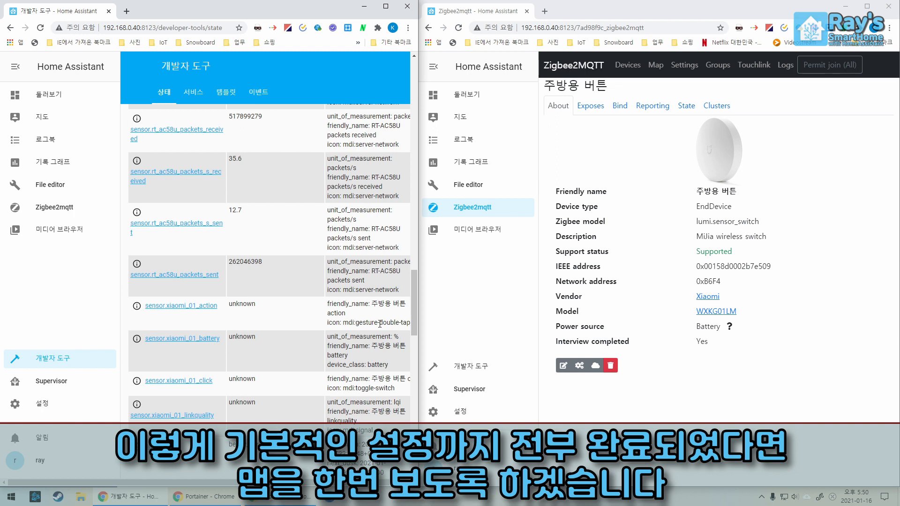
Load the Zigbee network map and examine the link between the button and the coordinator.
{"action": "left_click", "coordinate": [644, 281]}
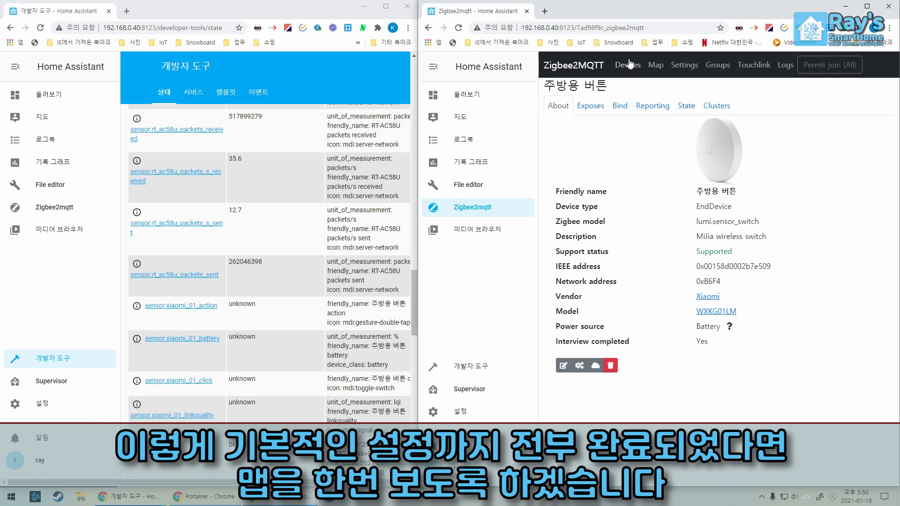
{"action": "left_click", "coordinate": [657, 67]}
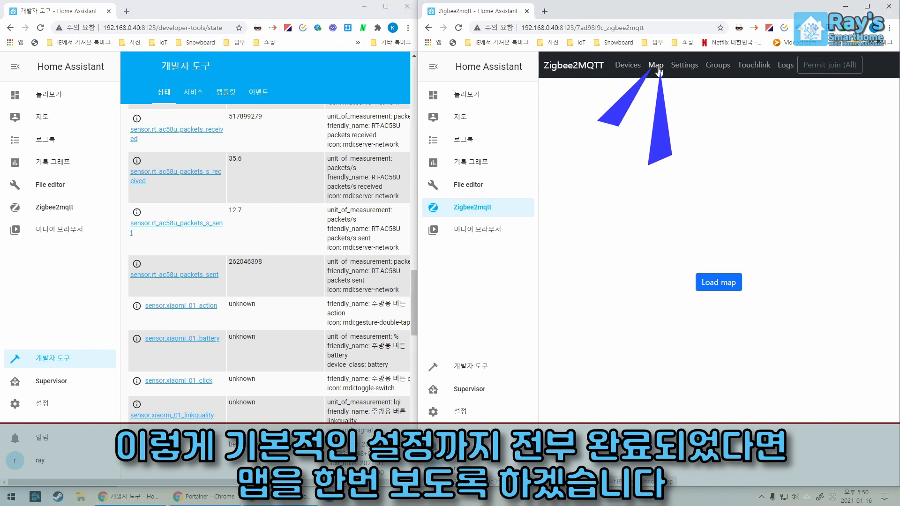
{"action": "left_click", "coordinate": [718, 286]}
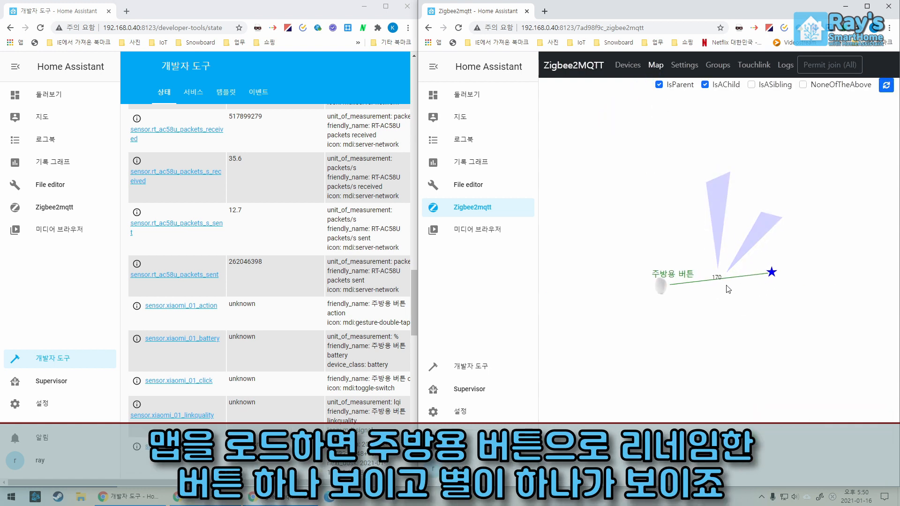
{"action": "scroll", "coordinate": [723, 288], "scroll_direction": "up", "scroll_amount": 5}
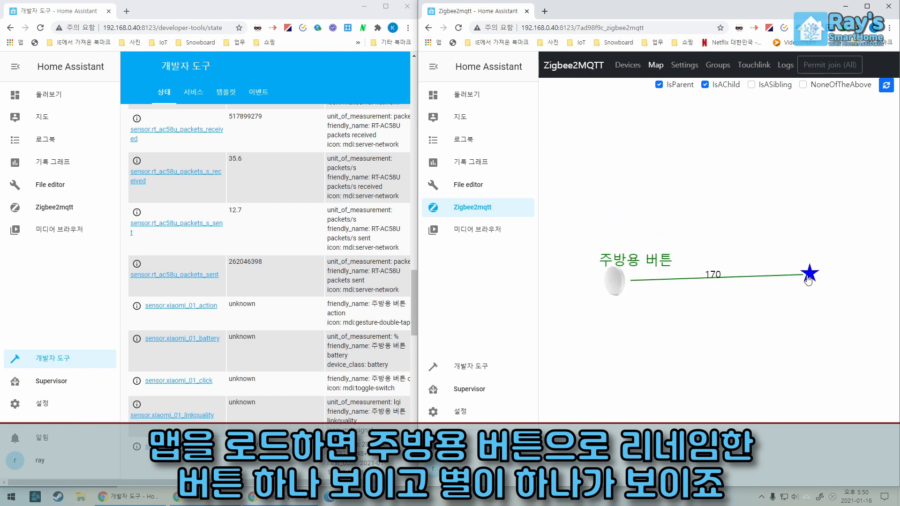
{"action": "left_click_drag", "start_coordinate": [809, 277], "coordinate": [803, 280]}
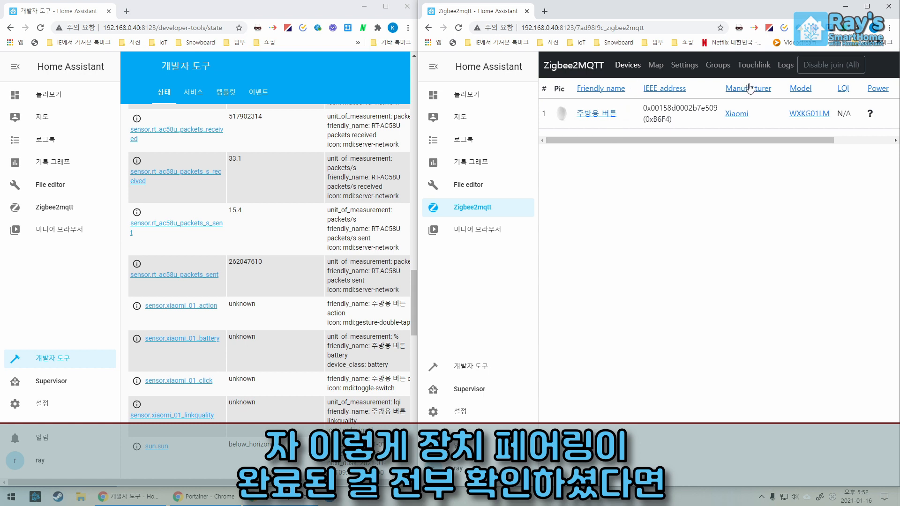
Disable joining for all new Zigbee devices, permit it once more, and disable it again.
{"action": "left_click", "coordinate": [833, 70]}
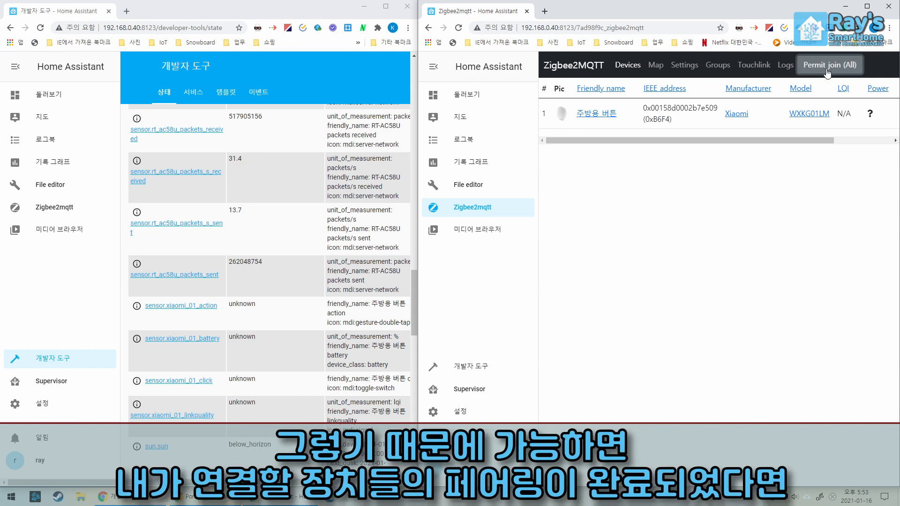
{"action": "left_click", "coordinate": [828, 73]}
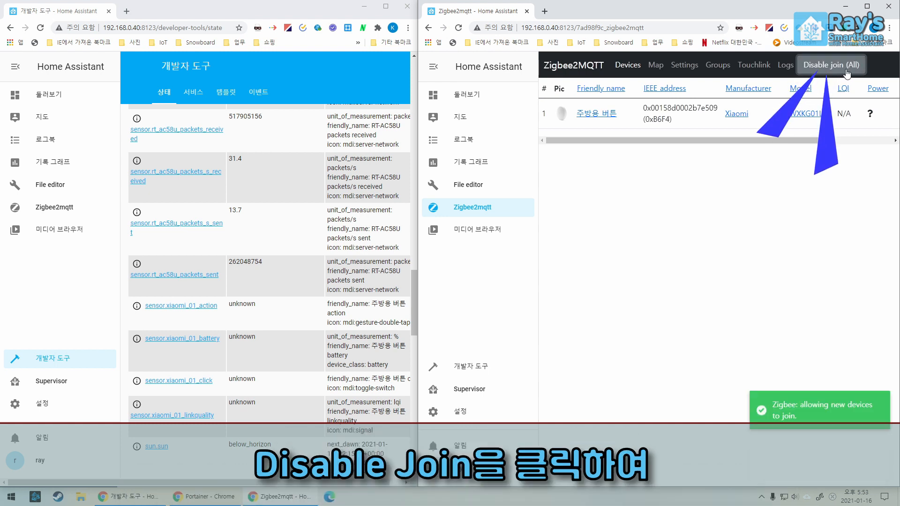
{"action": "left_click", "coordinate": [838, 68]}
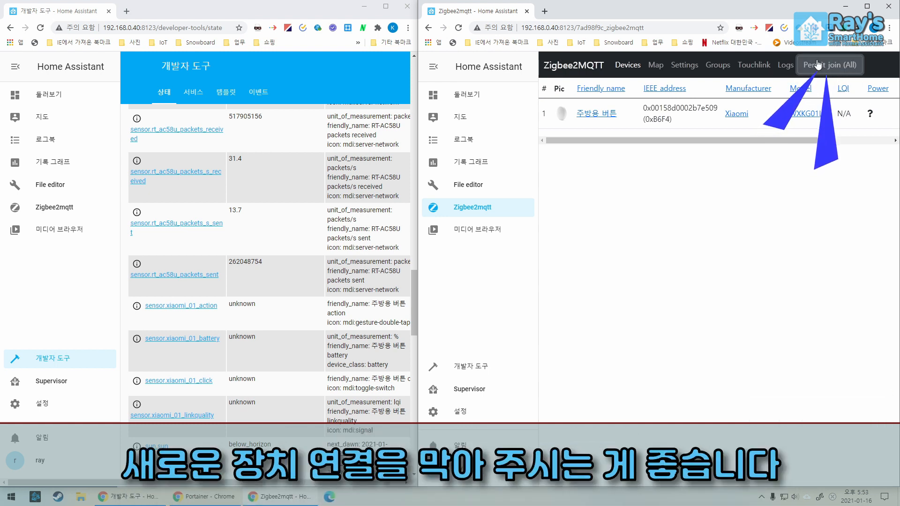